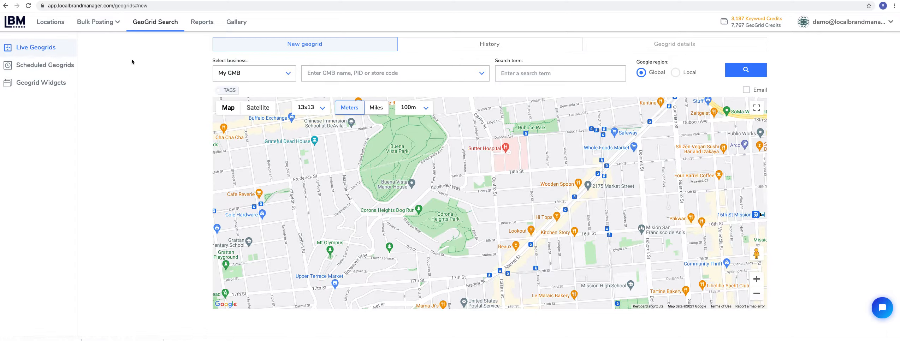
# - Choose Traffic Runners, LLC from the My GMB listings as the business for the new geogrid
pyautogui.click(336, 69)
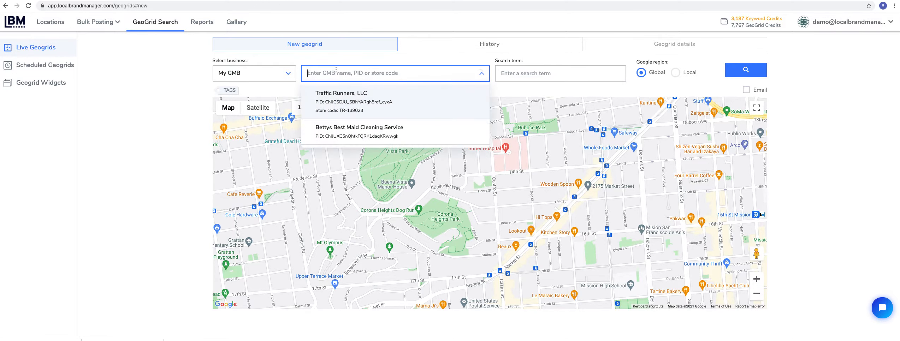
pyautogui.click(337, 100)
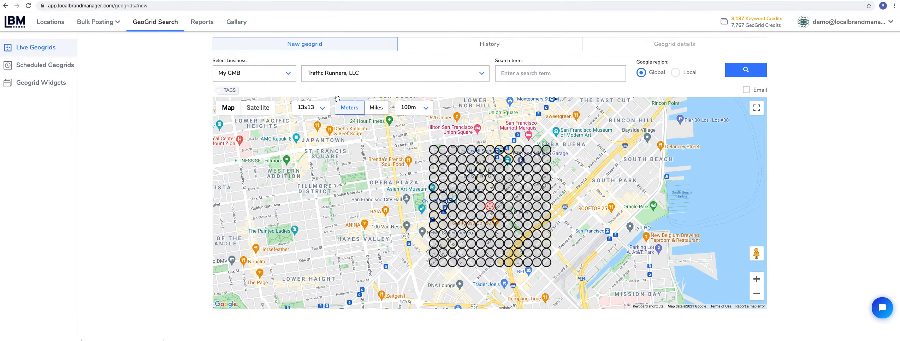
# - Switch the business source to Google search, look up "traffic runners" and choose Traffic Runners, LLC in San Francisco
pyautogui.click(285, 79)
pyautogui.click(264, 112)
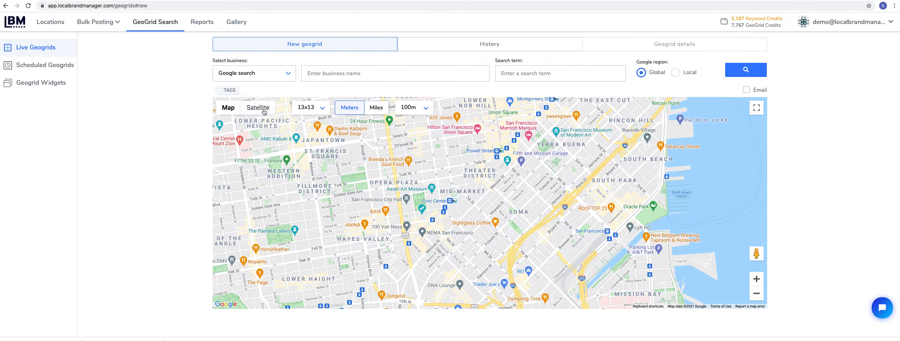
pyautogui.click(361, 81)
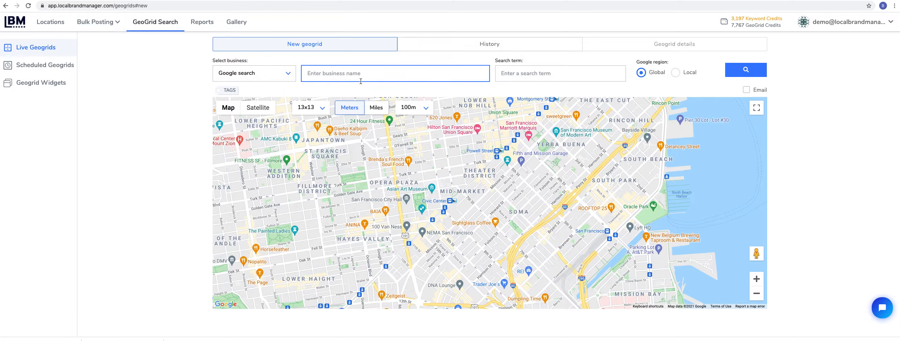
pyautogui.write('traffic')
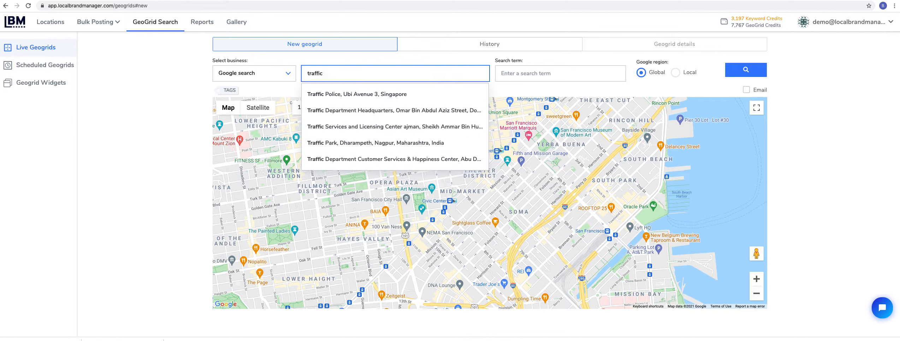
pyautogui.write(' runners')
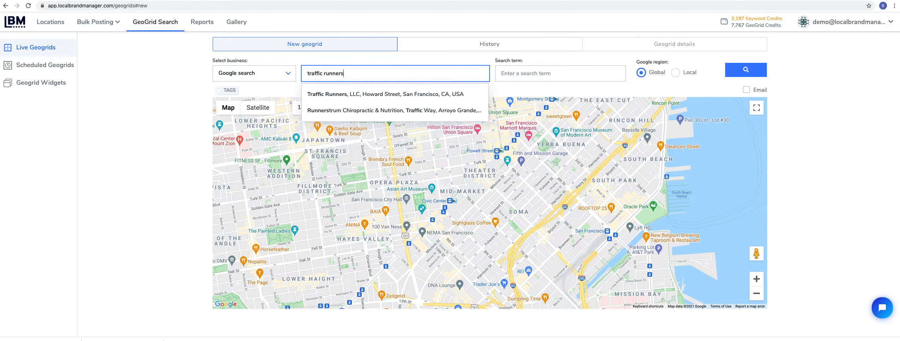
pyautogui.click(402, 94)
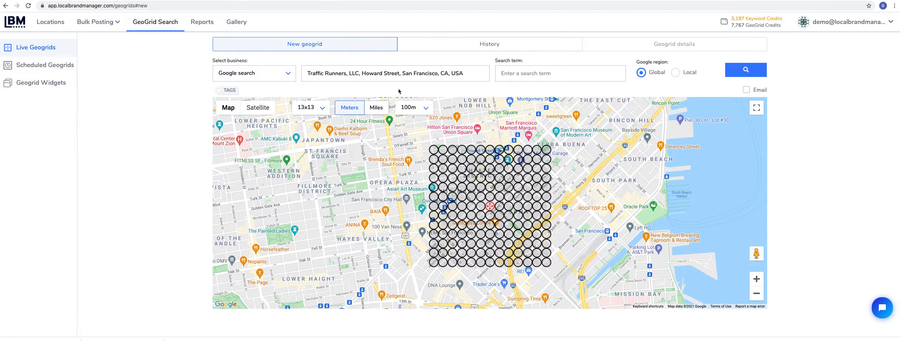
# - Return the business source to My GMB and select Traffic Runners, LLC for the new geogrid
pyautogui.click(284, 75)
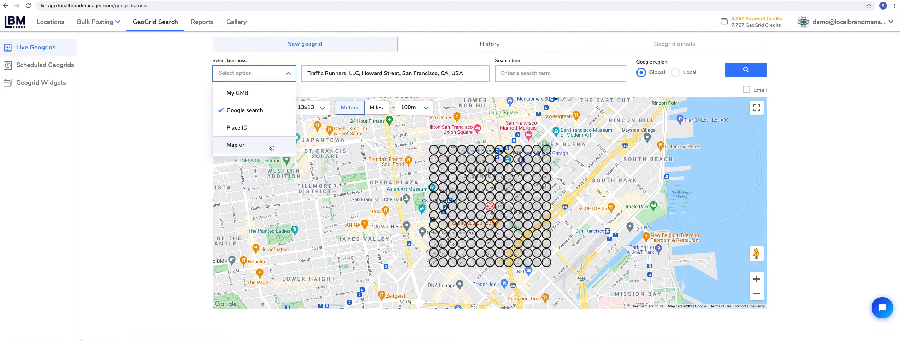
pyautogui.click(246, 94)
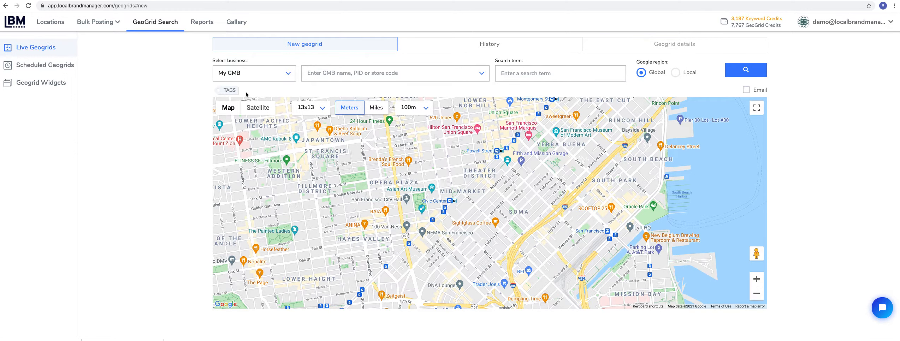
pyautogui.click(340, 73)
pyautogui.click(342, 93)
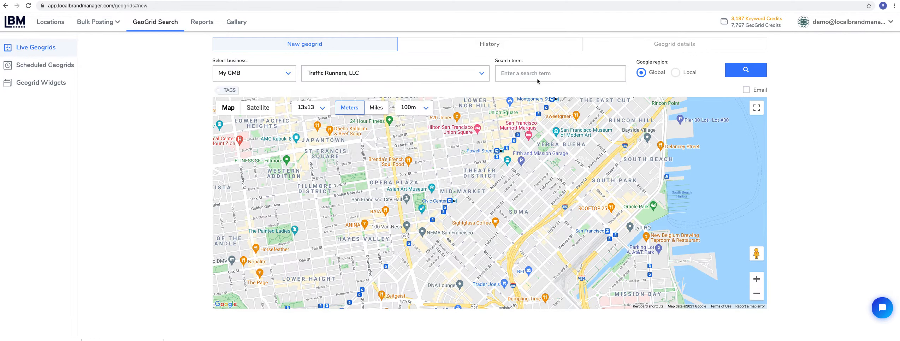
pyautogui.click(538, 77)
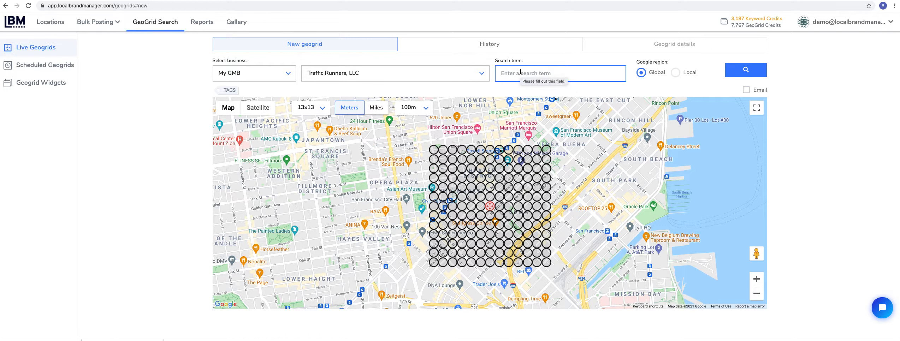
# - Configure the geogrid as 9x9 with 1 mi spacing, and recentre it east of San Francisco over Oakland
pyautogui.click(322, 108)
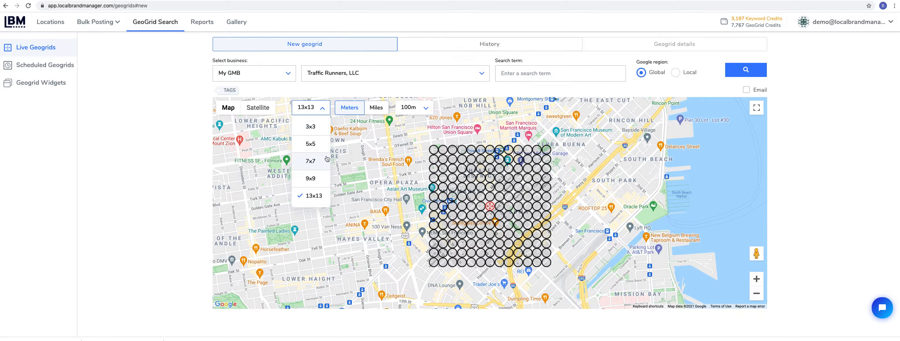
pyautogui.click(368, 108)
pyautogui.click(420, 108)
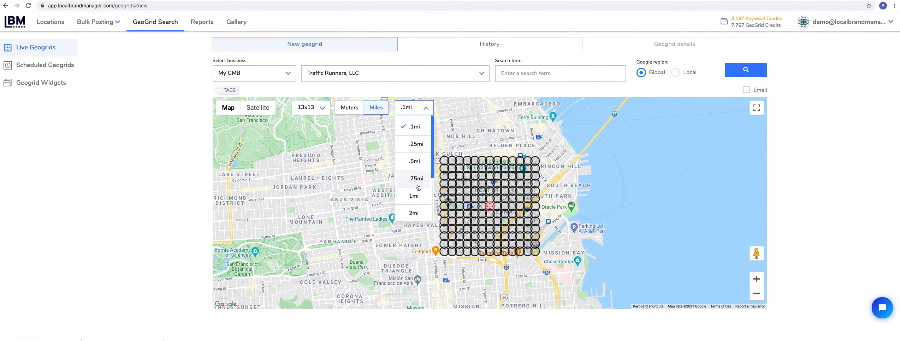
pyautogui.click(416, 195)
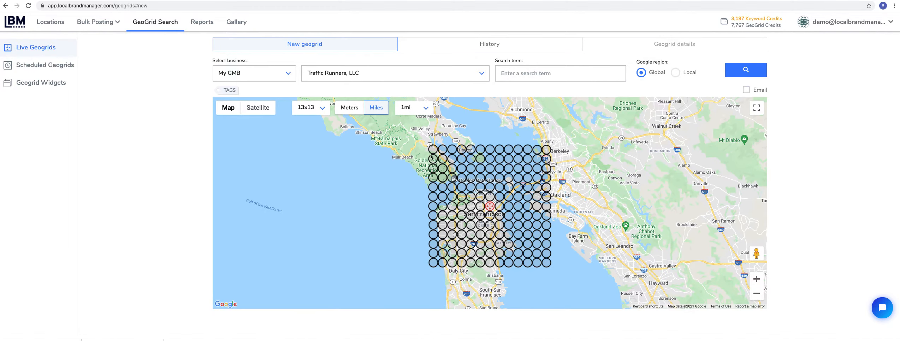
pyautogui.click(322, 112)
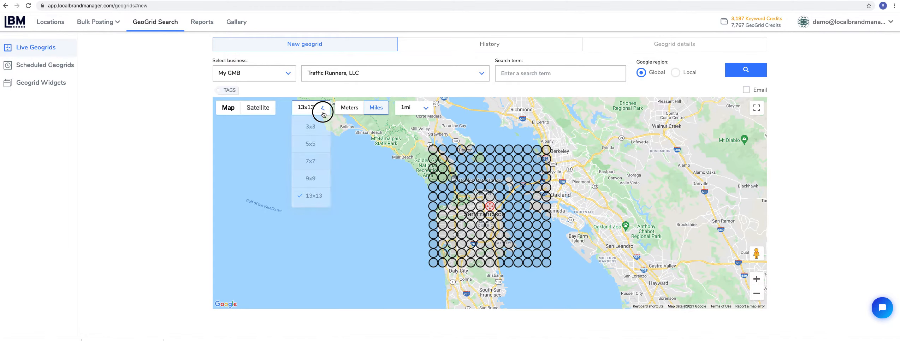
pyautogui.click(312, 179)
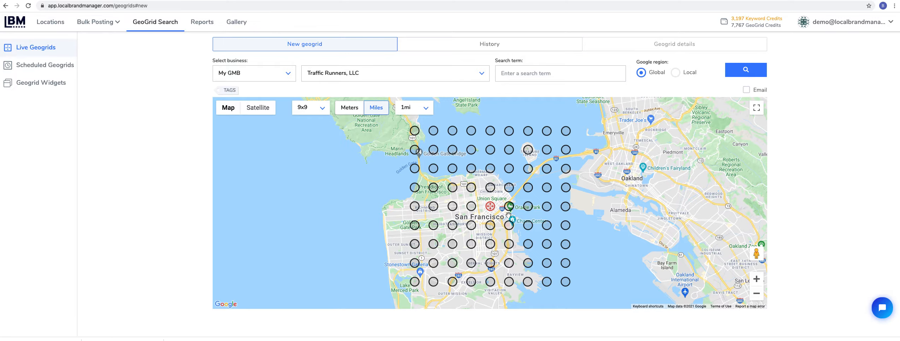
pyautogui.moveTo(490, 208)
pyautogui.mouseDown()
pyautogui.moveTo(652, 201)
pyautogui.moveTo(672, 189)
pyautogui.mouseUp()
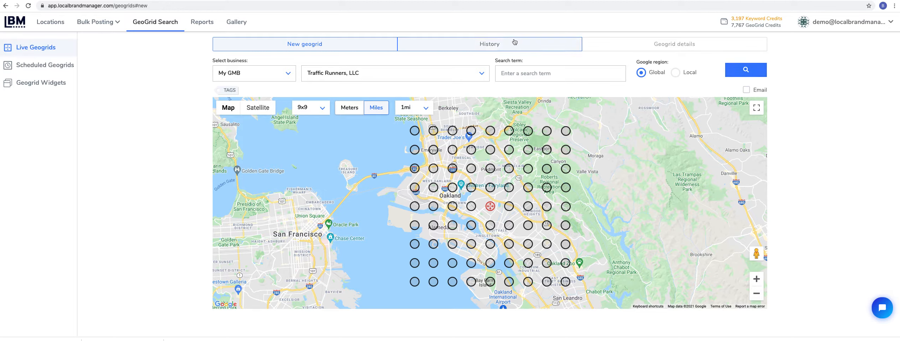
# - Open the Traffic Runners "ruby on rails" geogrid from the history and examine the ranked businesses at its southeasternmost point
pyautogui.click(493, 43)
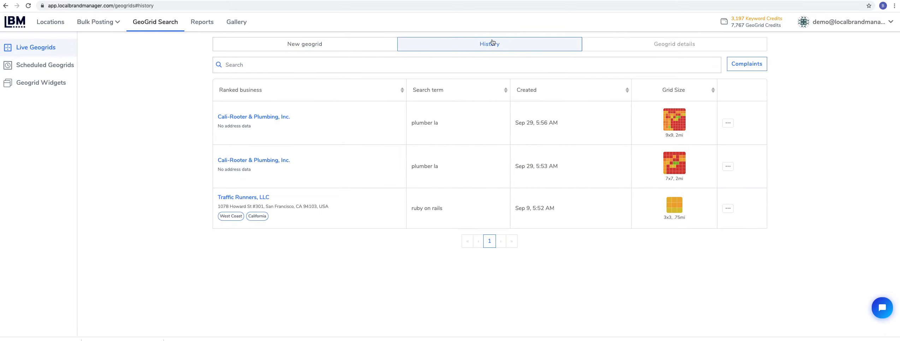
pyautogui.click(235, 200)
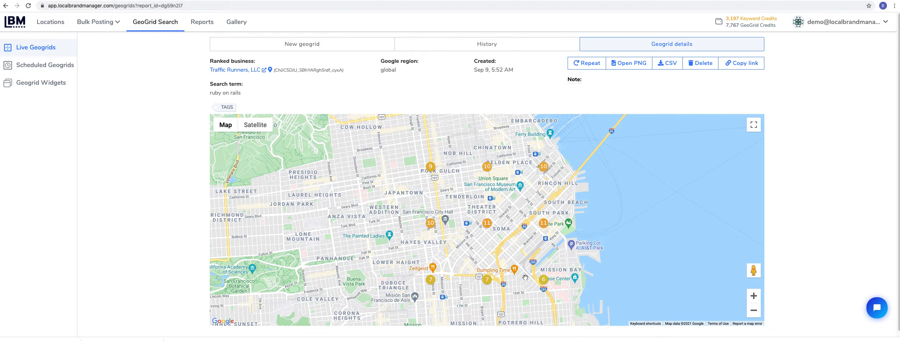
pyautogui.click(543, 280)
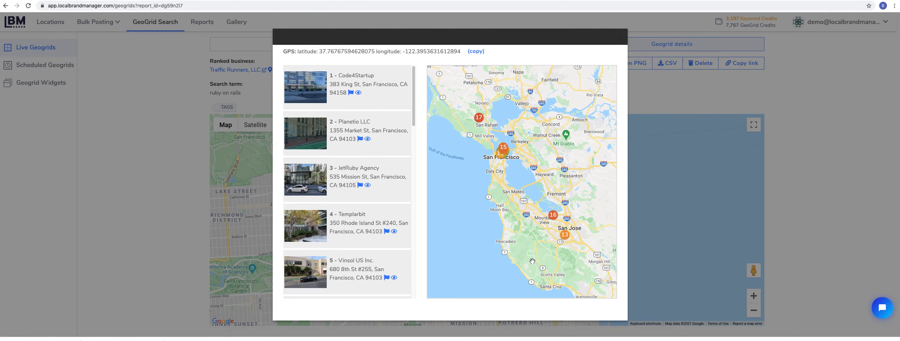
pyautogui.scroll(-1, 390, 219)
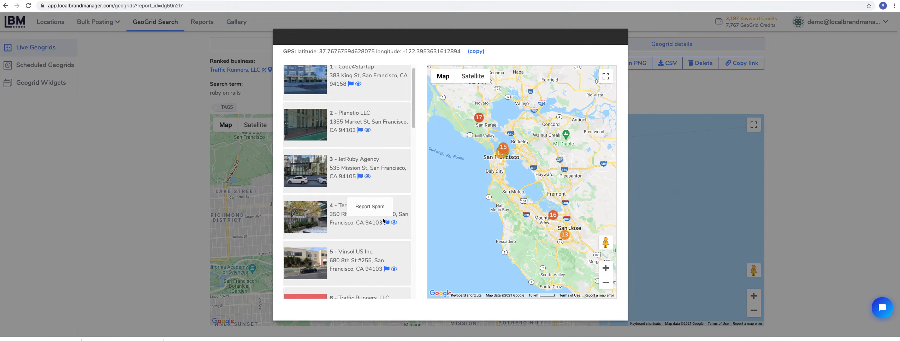
pyautogui.scroll(-4, 384, 220)
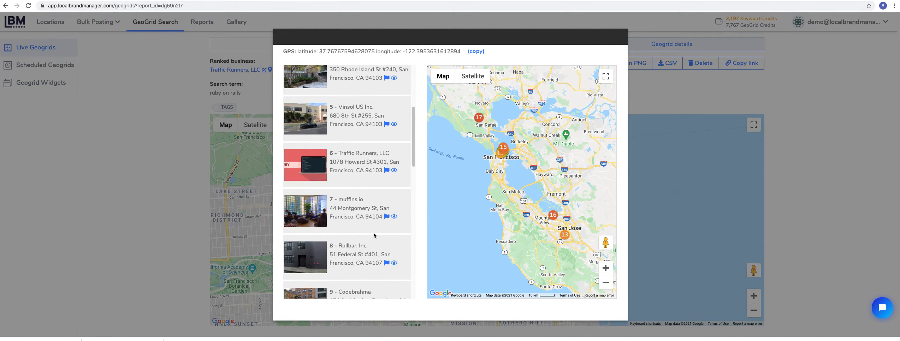
pyautogui.click(765, 207)
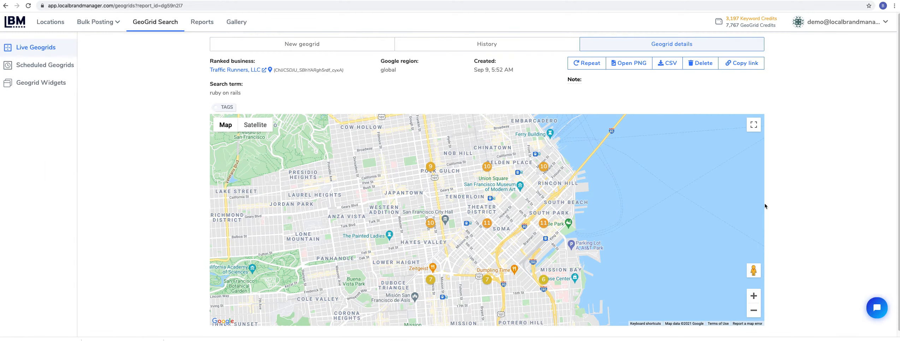
# - View the PNG image of the "ruby on rails" geogrid and return to its details
pyautogui.click(631, 64)
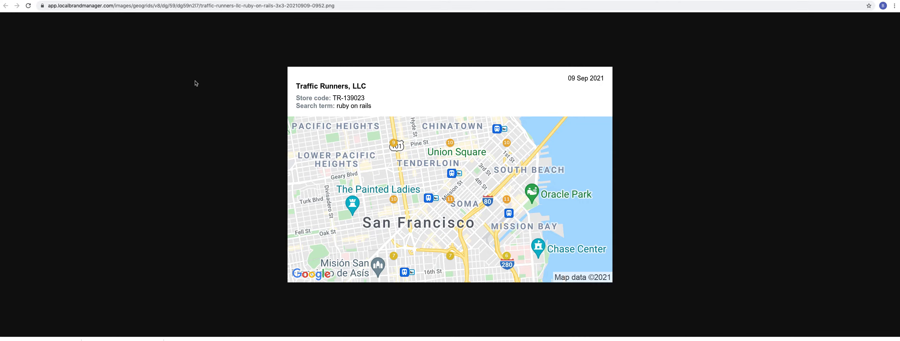
pyautogui.click(6, 6)
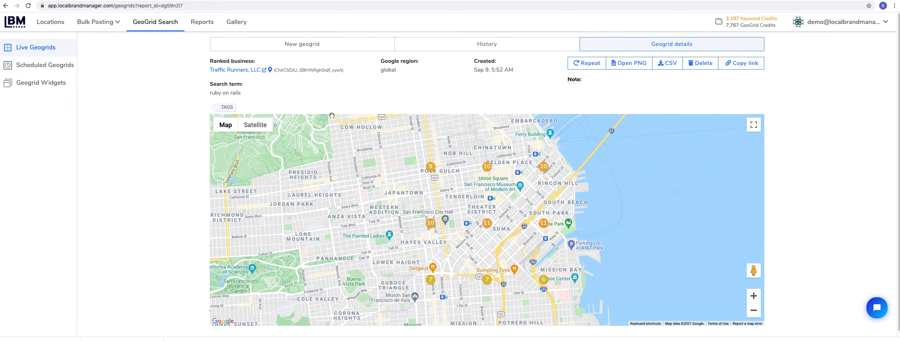
# - Start a new scheduled geogrid config, review the business source options, and set the grid spacing to .75 mi
pyautogui.click(42, 64)
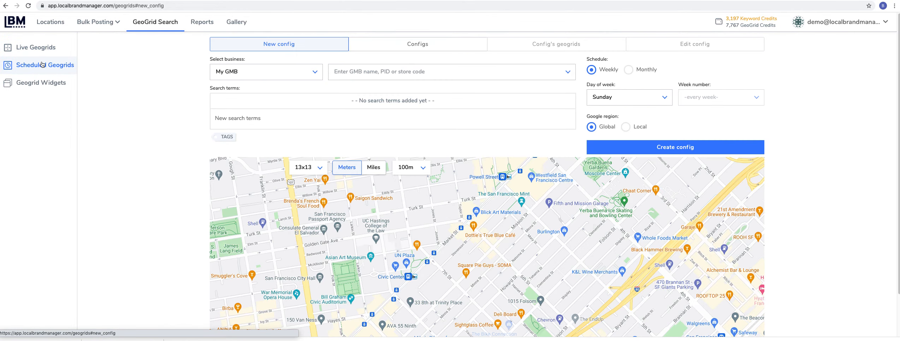
pyautogui.click(291, 72)
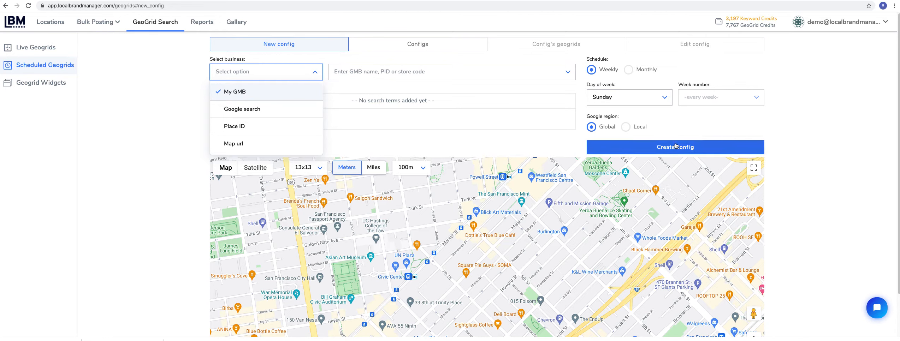
pyautogui.click(742, 122)
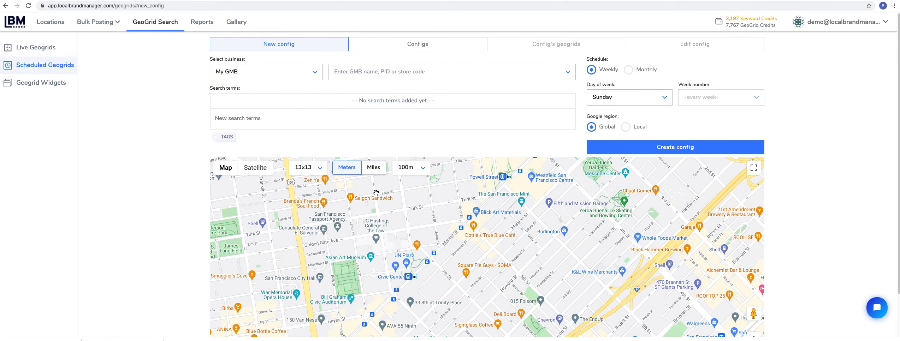
pyautogui.click(374, 170)
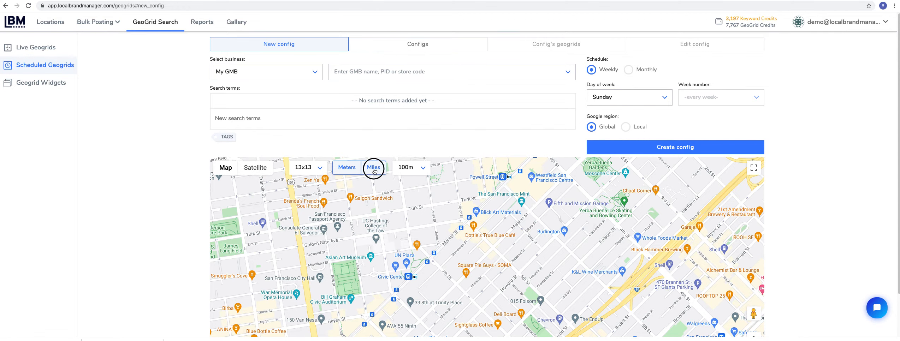
pyautogui.click(411, 168)
pyautogui.click(413, 239)
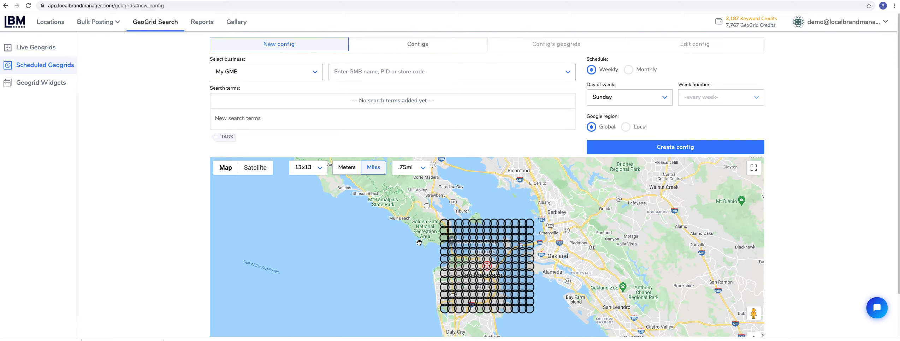
# - Open the saved Traffic Runners, LLC scheduled config and display its geogrid for "hire ruby on rails developers"
pyautogui.click(438, 48)
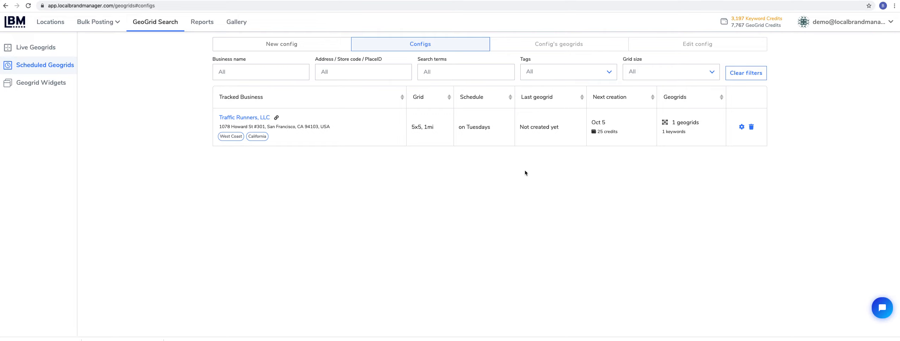
pyautogui.click(247, 118)
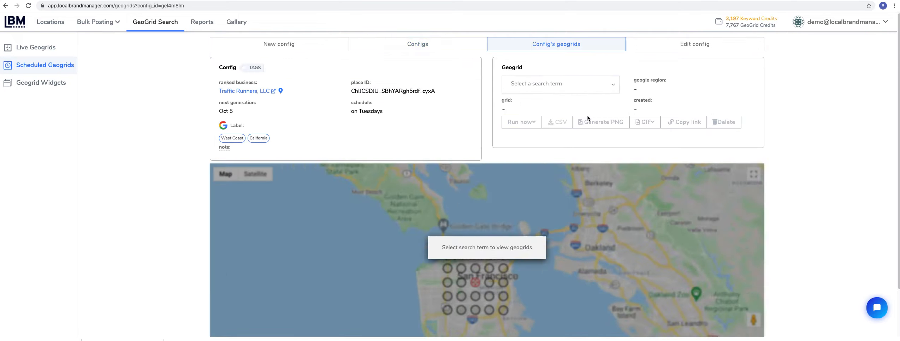
pyautogui.click(606, 89)
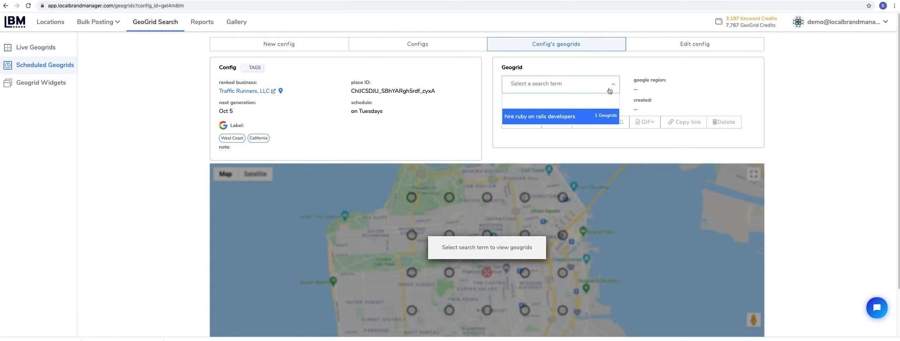
pyautogui.click(554, 116)
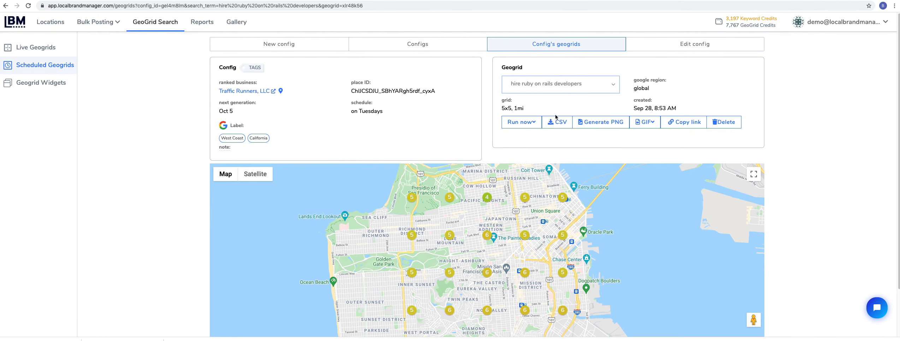